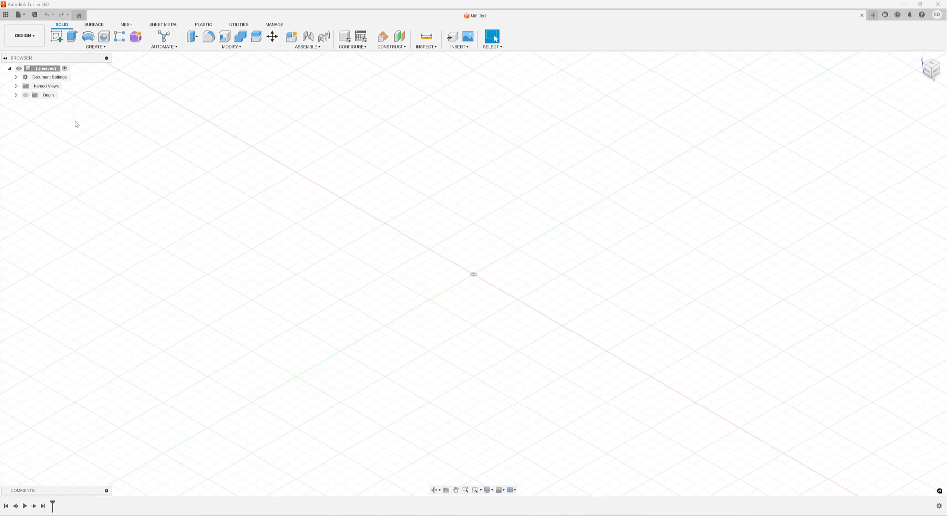
# Step: Sketch a 200 mm by 100 mm rectangle from the origin on the horizontal plane and finish the sketch
pyautogui.click(57, 38)
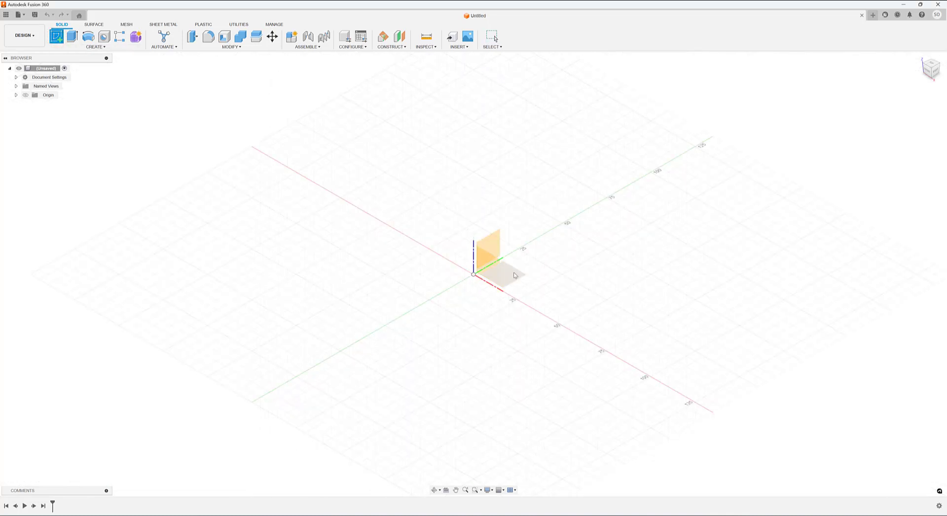
pyautogui.click(516, 274)
pyautogui.click(72, 37)
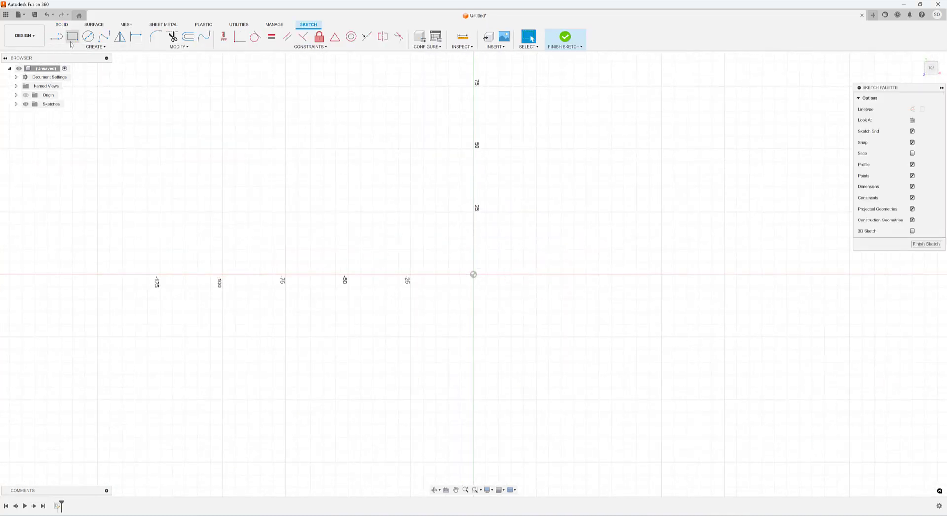
pyautogui.click(473, 274)
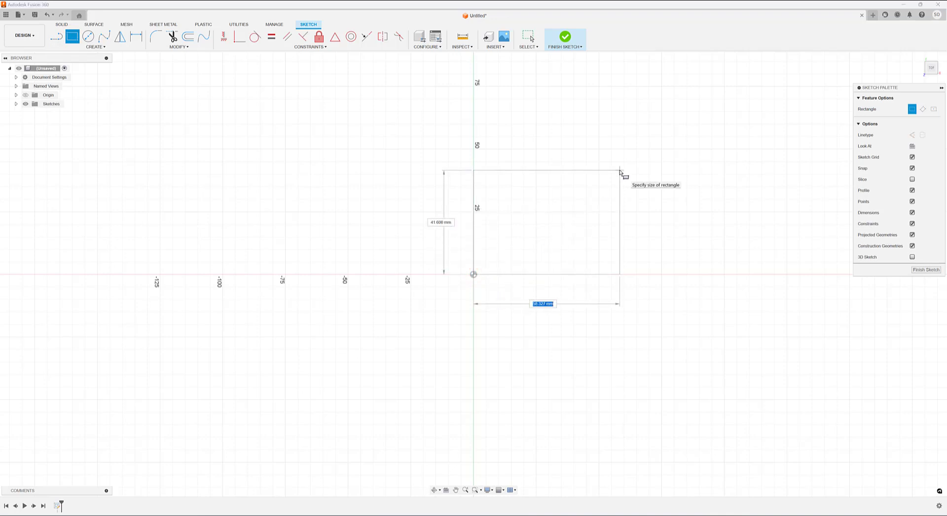
pyautogui.write('200')
pyautogui.press('Tab')
pyautogui.write('1')
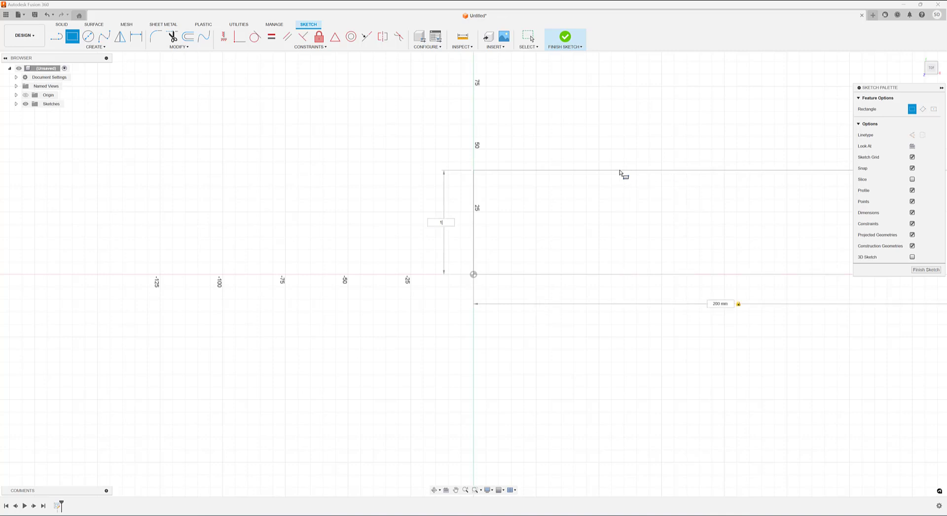
pyautogui.write('00')
pyautogui.press('Return')
pyautogui.press('Escape')
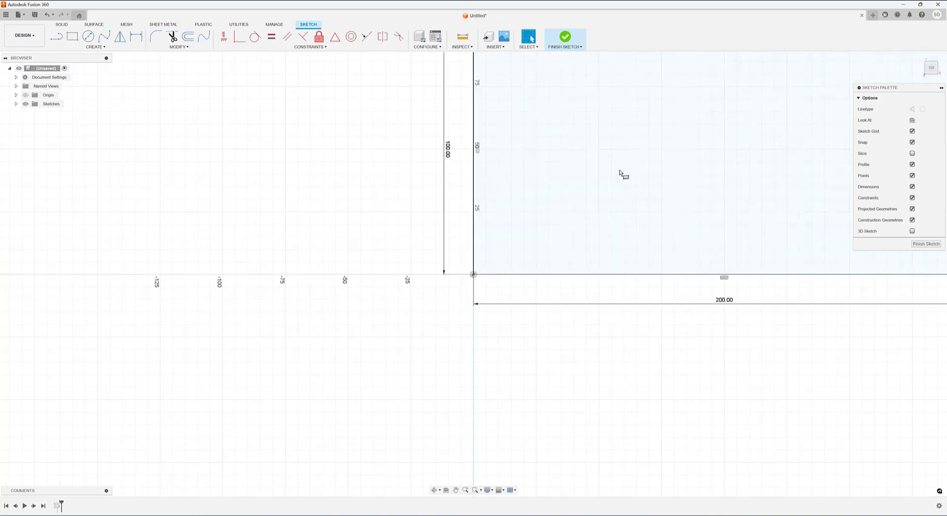
pyautogui.click(566, 40)
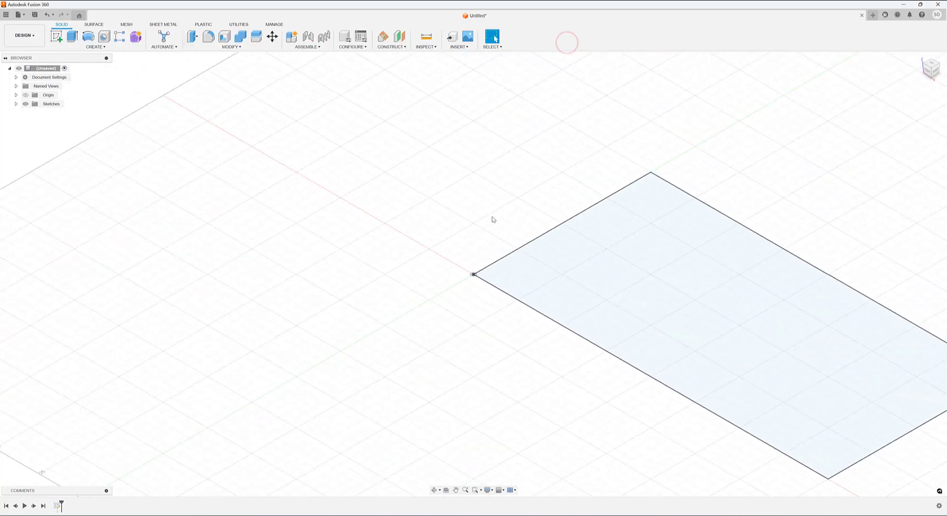
# Step: Extrude the rectangle 20 mm to one side as a new body
pyautogui.click(73, 37)
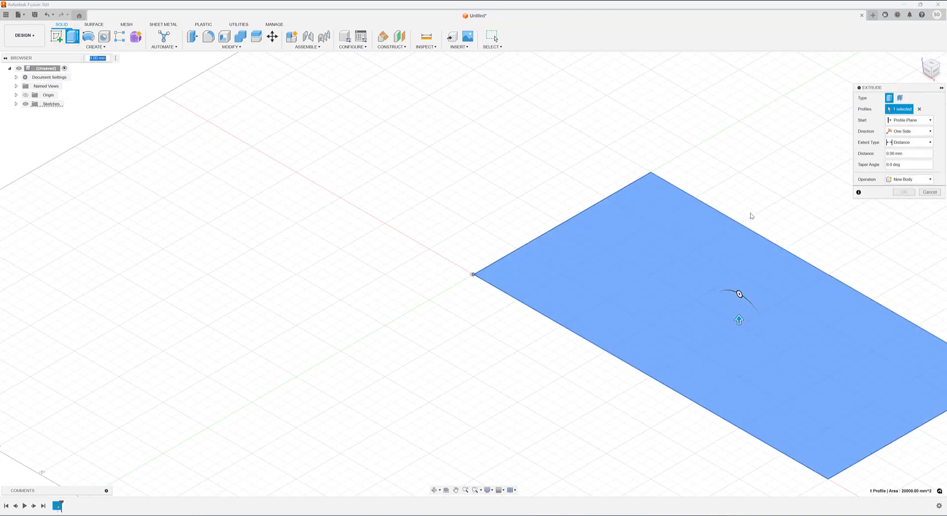
pyautogui.click(911, 154)
pyautogui.write('20')
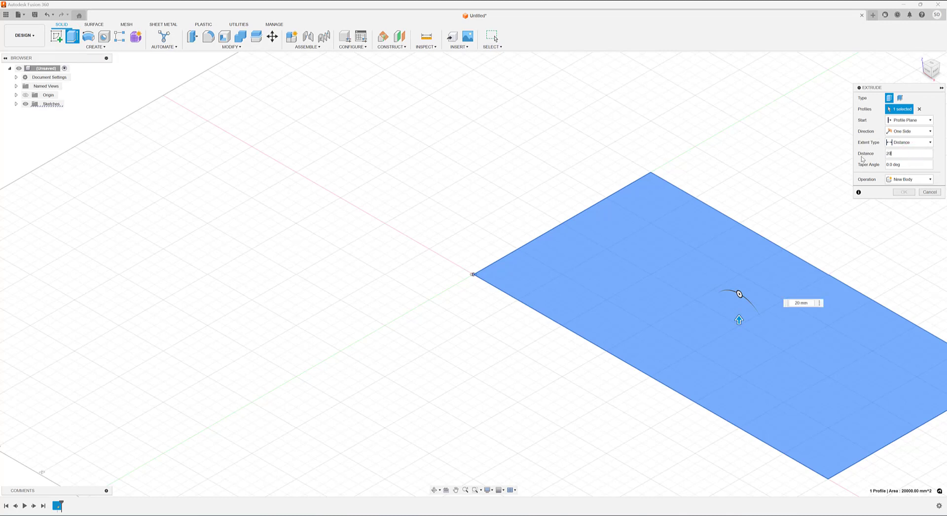
pyautogui.press('Return')
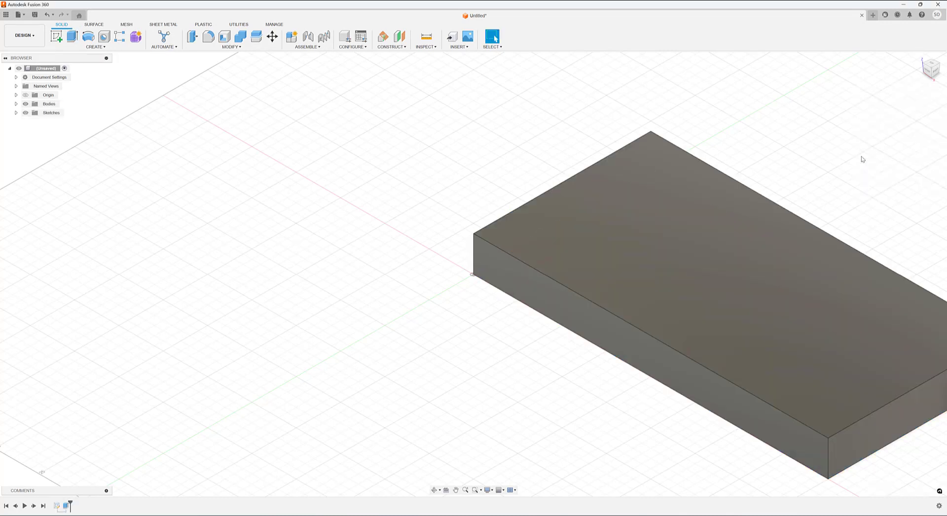
# Step: Examine the model parameters of the rectangle sketch and the extrusion, including their names and expressions
pyautogui.click(232, 47)
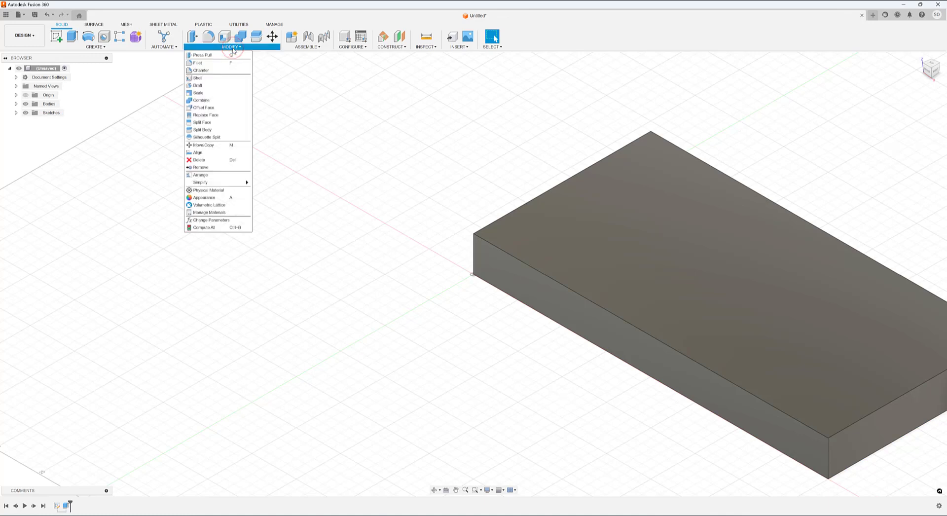
pyautogui.click(217, 221)
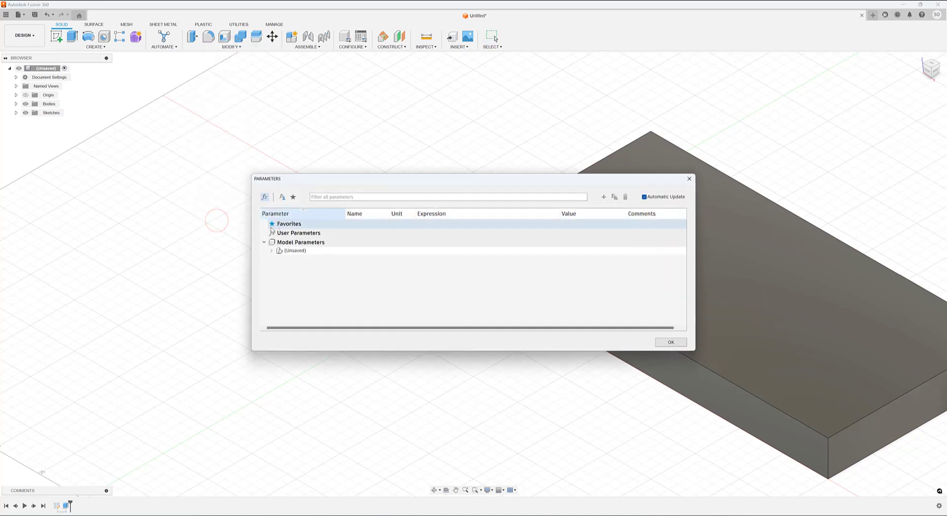
pyautogui.click(272, 251)
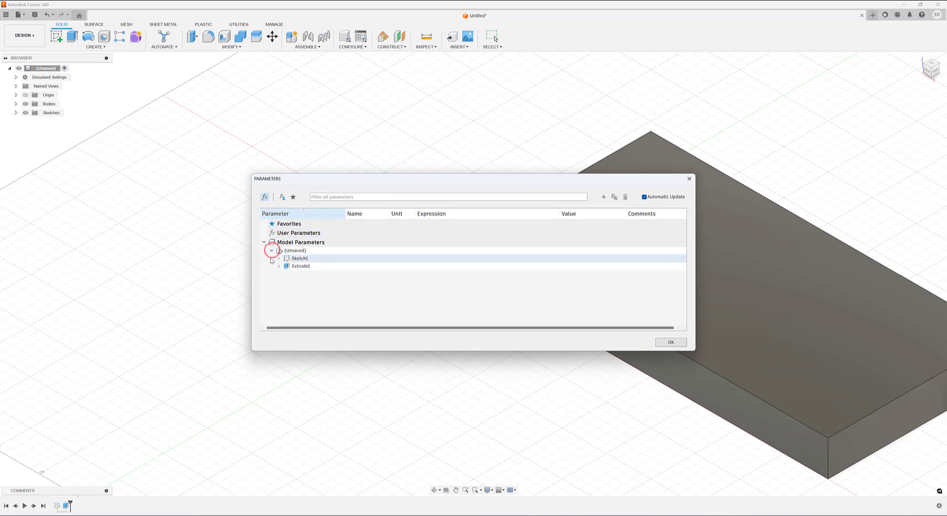
pyautogui.click(278, 258)
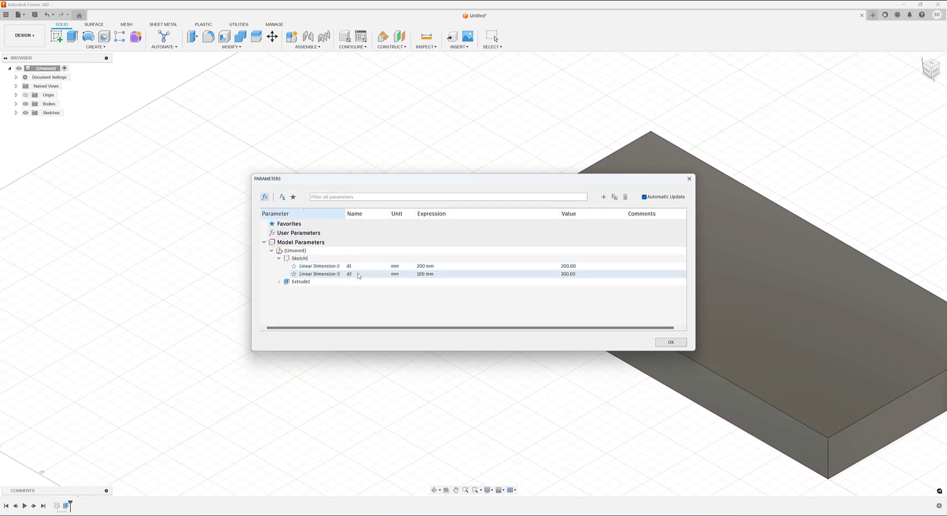
pyautogui.click(277, 281)
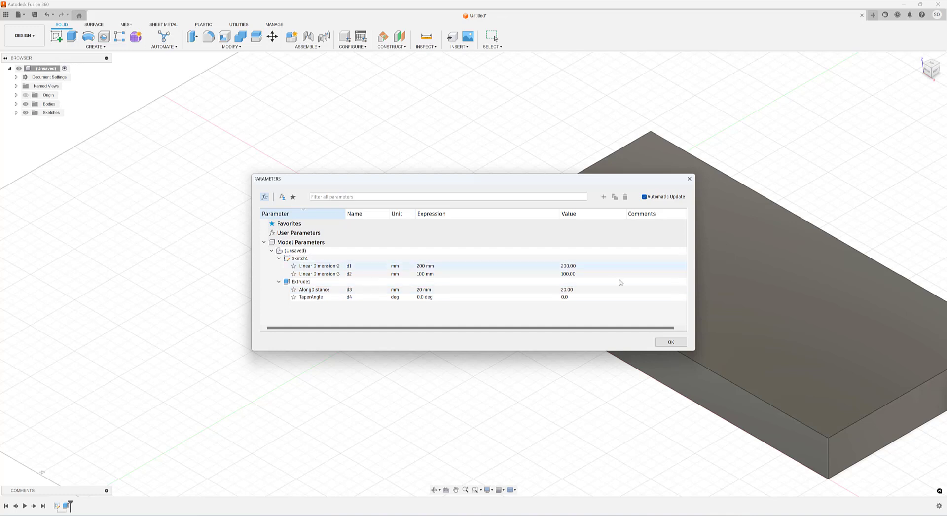
pyautogui.click(668, 344)
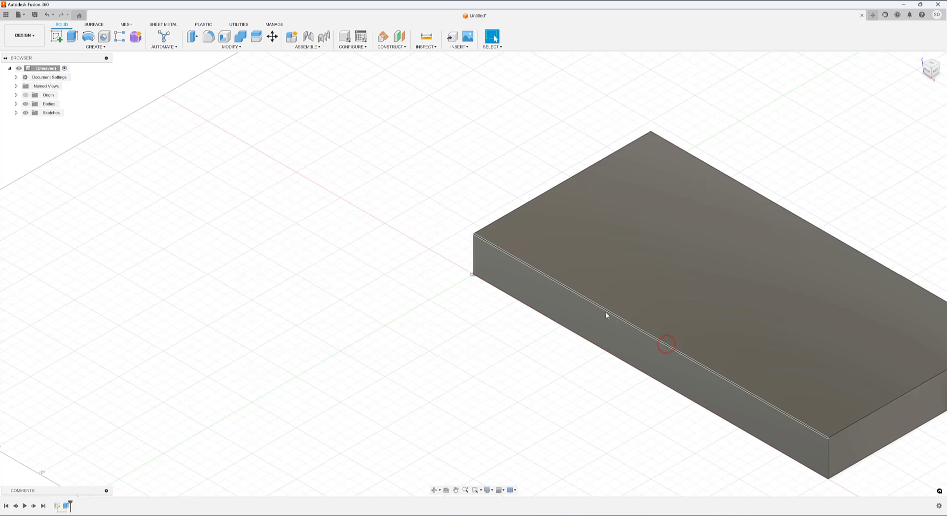
# Step: Save the design as "Configuration Example" in the Additional Examples location
pyautogui.click(34, 14)
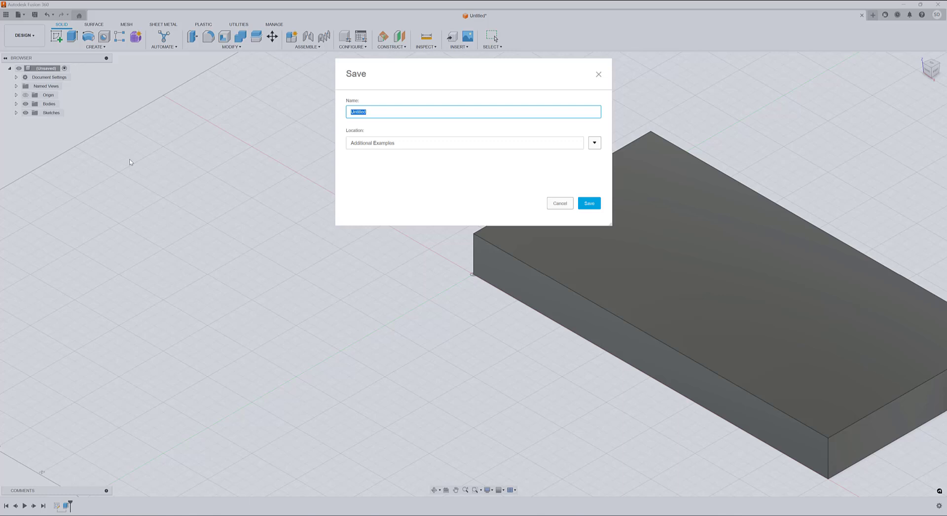
pyautogui.write('Configuration Examp')
pyautogui.press('Return')
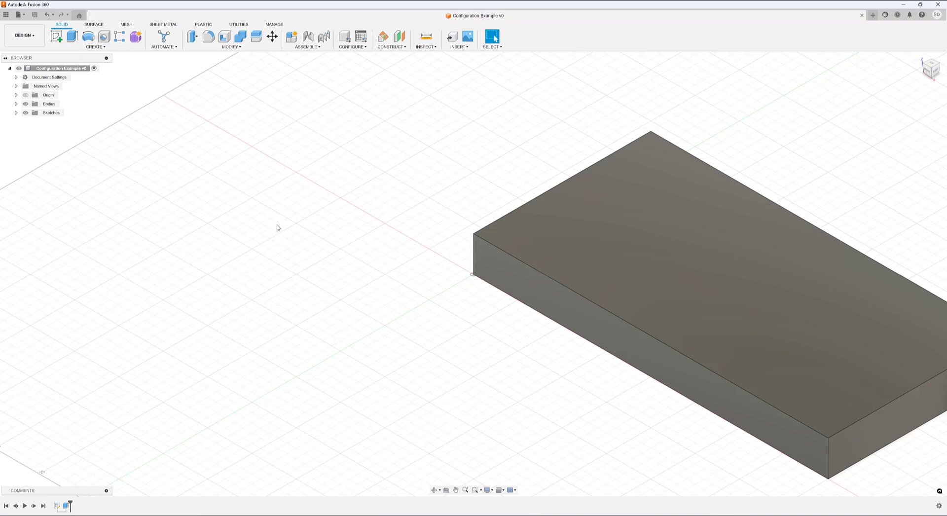
# Step: Create a configuration table for the design and make the sketch's linear dimensions d1 and d2 configurable
pyautogui.click(344, 36)
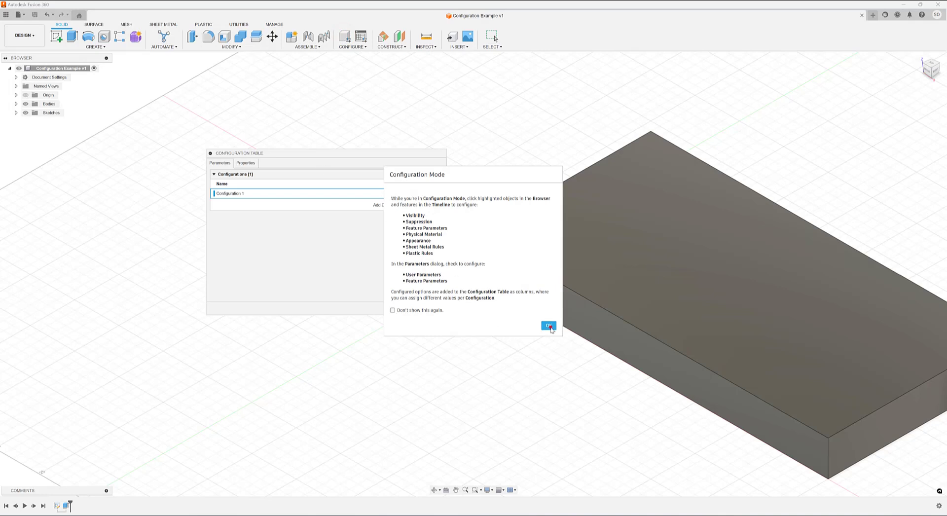
pyautogui.click(548, 325)
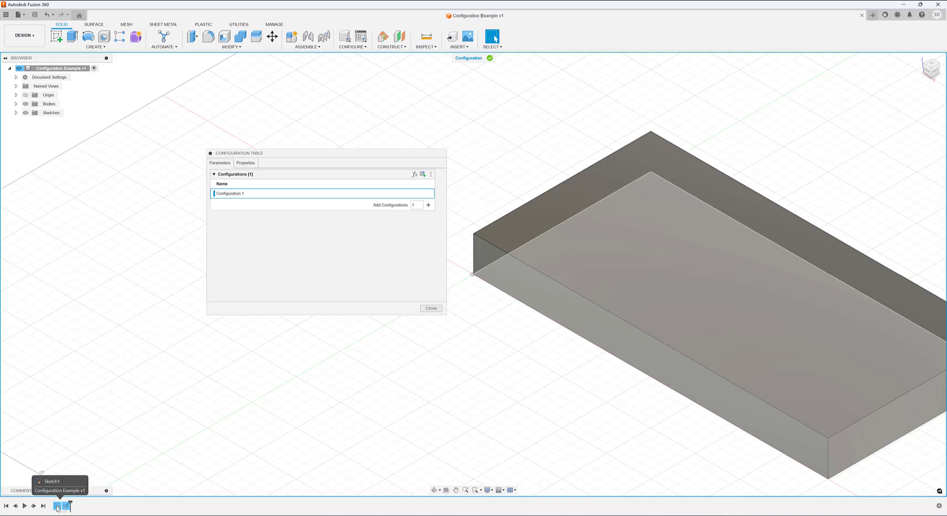
pyautogui.click(57, 507)
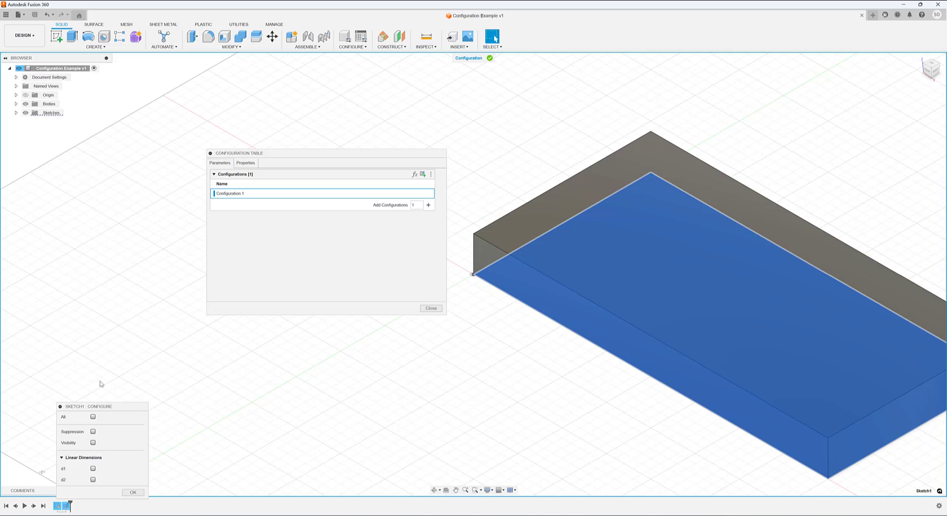
pyautogui.click(93, 469)
pyautogui.click(93, 480)
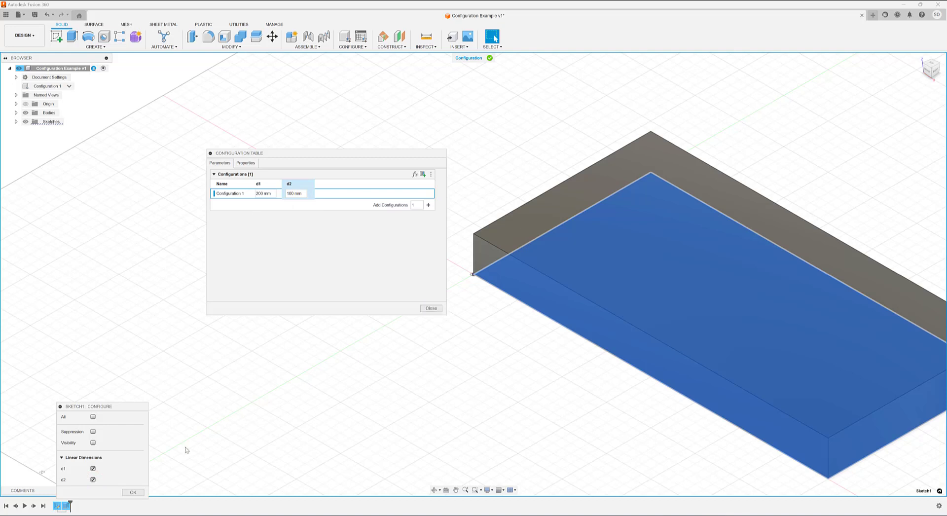
pyautogui.click(134, 492)
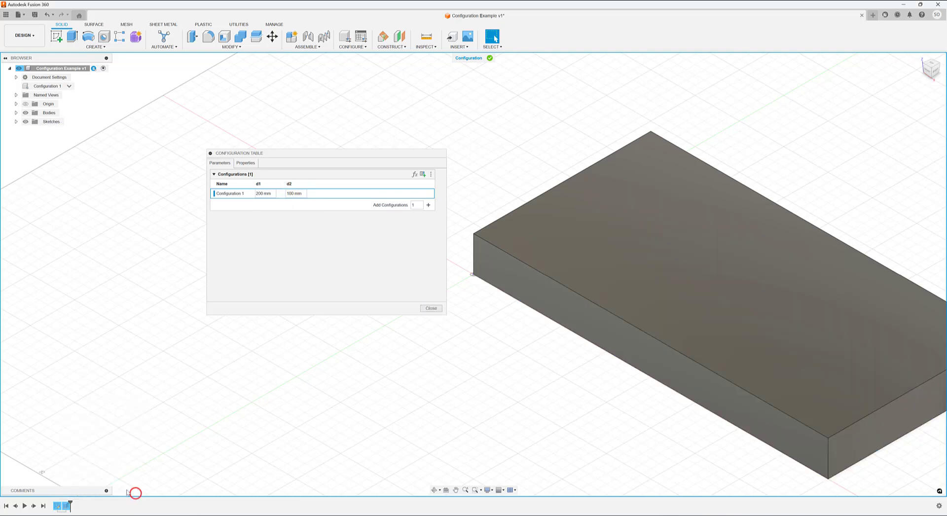
# Step: Add the extrusion's distance to the configuration table as a configurable parameter
pyautogui.click(68, 506)
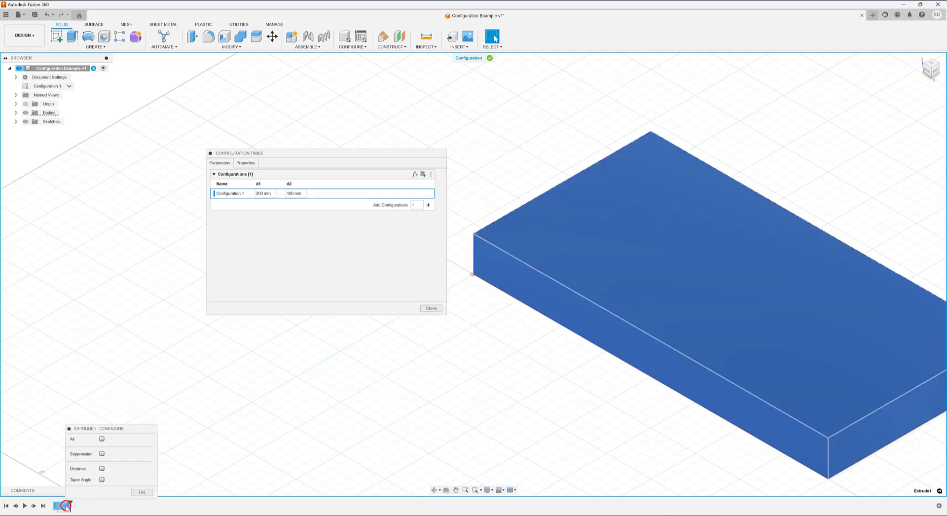
pyautogui.click(101, 468)
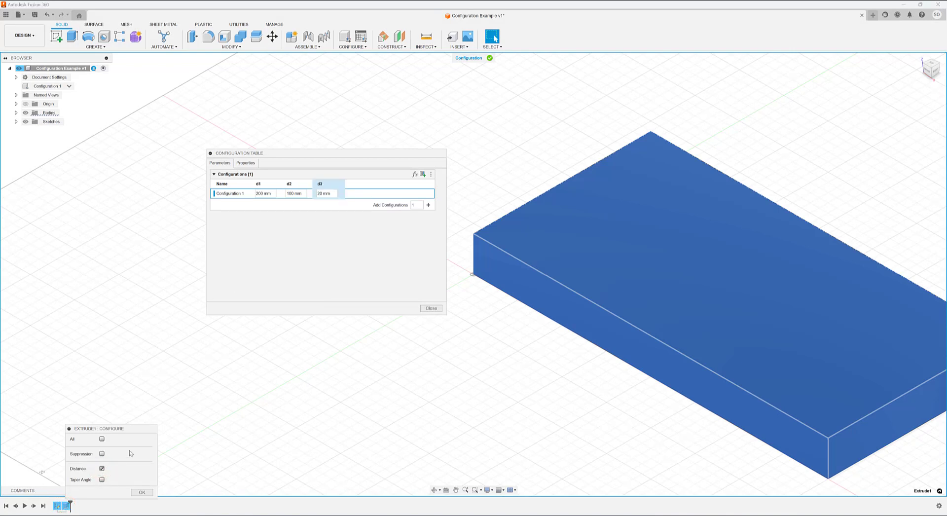
pyautogui.click(142, 493)
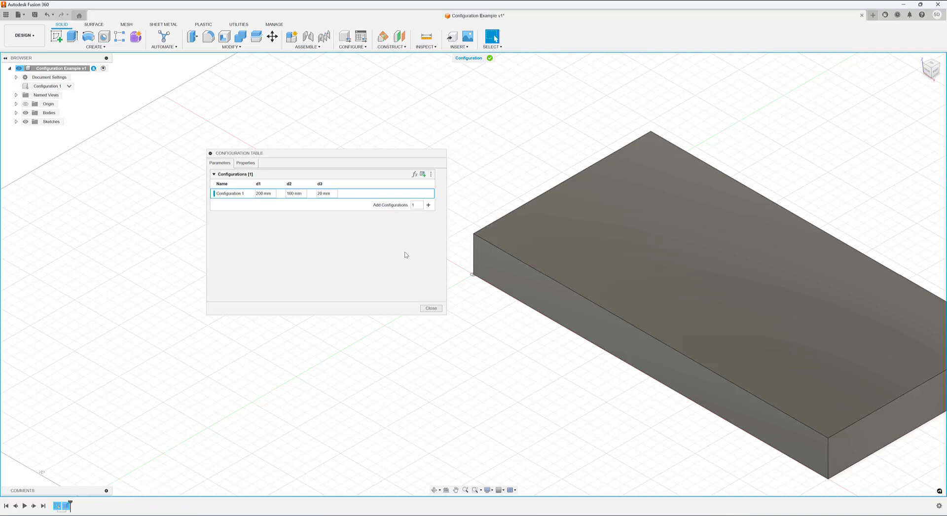
# Step: Rename the first configuration "200mm x 100mm x 20"
pyautogui.rightClick(240, 194)
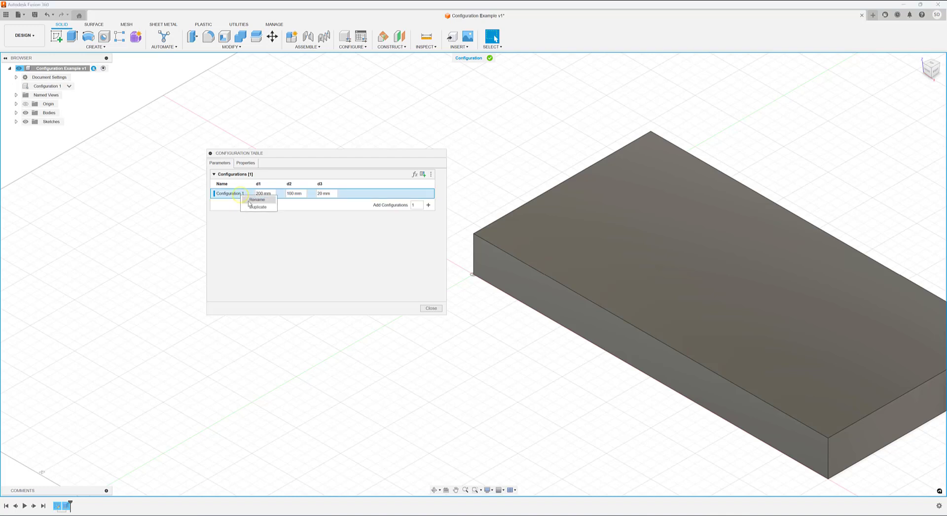
pyautogui.click(250, 201)
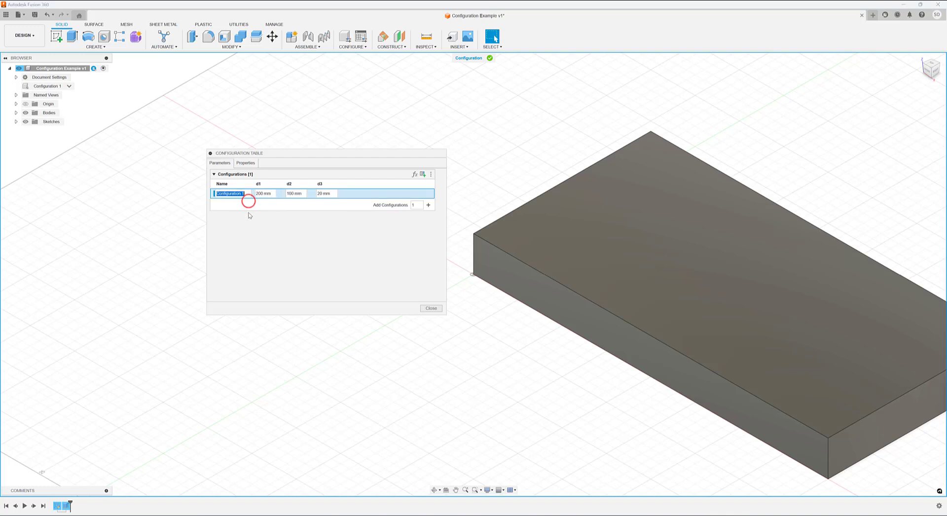
pyautogui.write('2')
pyautogui.write('00mm x 100mm x 20')
pyautogui.press('Return')
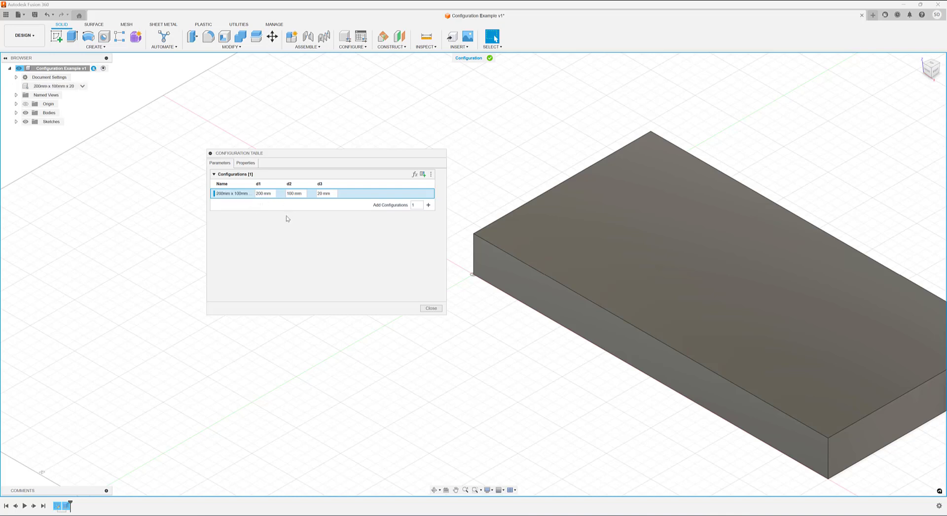
# Step: Add a second configuration with d1 set to 400 mm, d2 to 200 mm and d3 to 40 mm
pyautogui.click(428, 205)
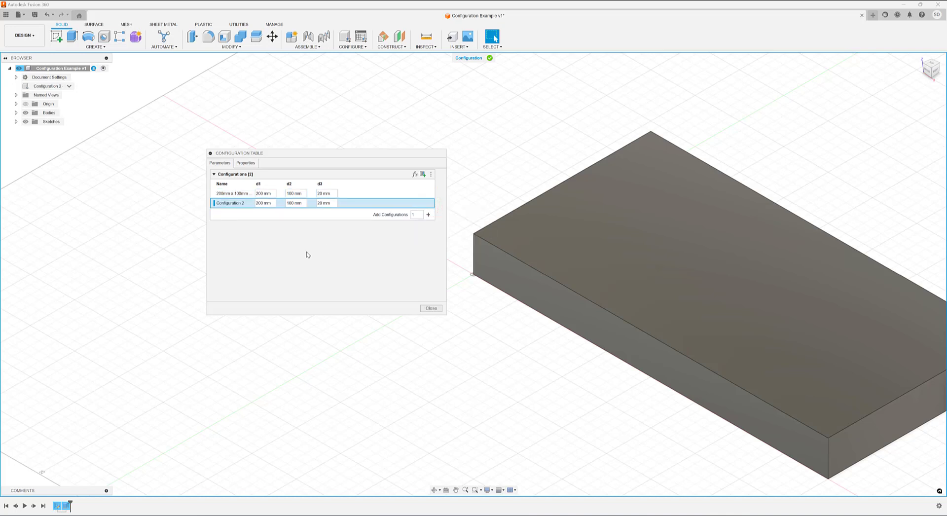
pyautogui.doubleClick(259, 204)
pyautogui.write('5')
pyautogui.write('00')
pyautogui.doubleClick(288, 203)
pyautogui.write('200')
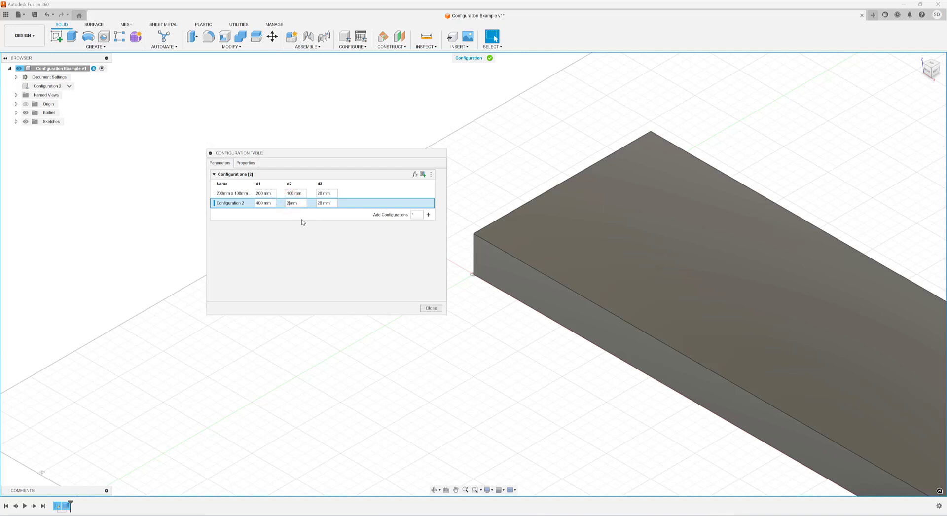
pyautogui.doubleClick(320, 203)
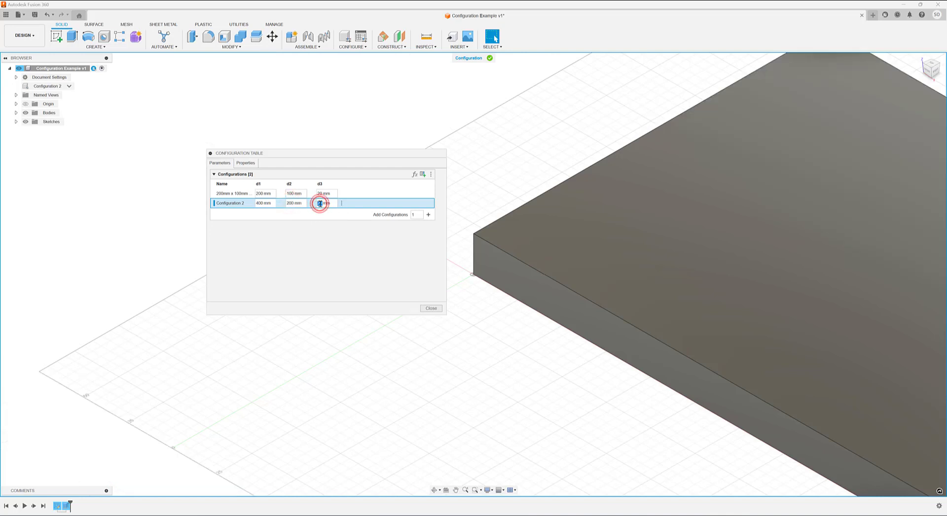
pyautogui.write('40')
pyautogui.press('Return')
# Step: Rename the second configuration "400mm x 200mm x 40mm" and close the configuration table
pyautogui.rightClick(231, 205)
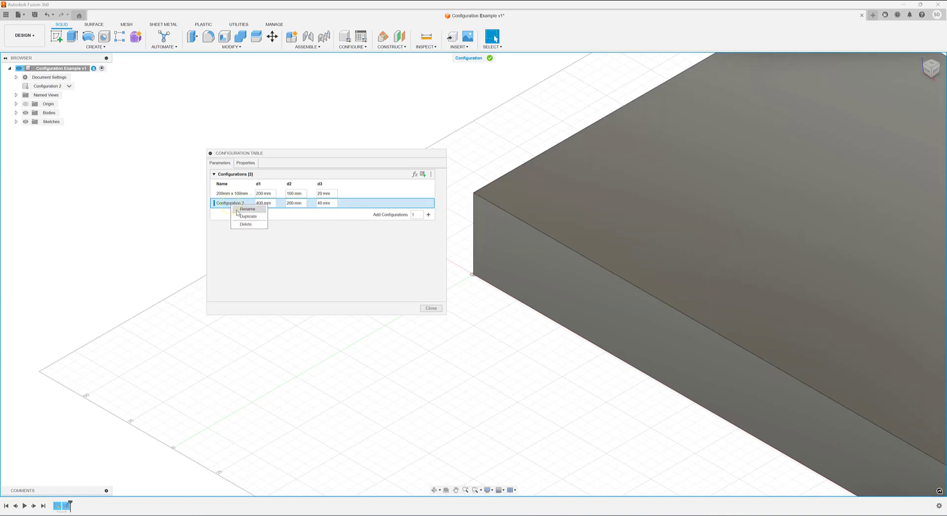
pyautogui.click(237, 209)
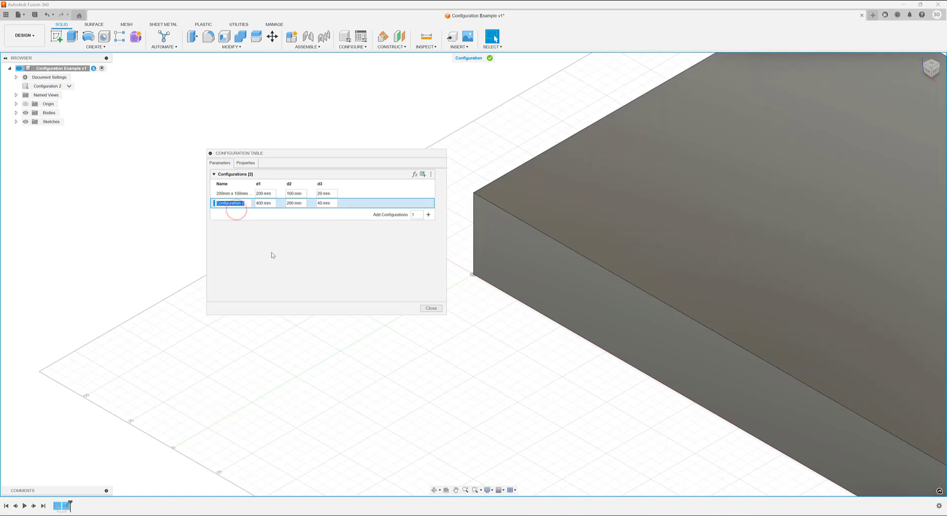
pyautogui.write('2')
pyautogui.write('400')
pyautogui.write('mm x 200mm')
pyautogui.write('40')
pyautogui.write('mm')
pyautogui.click(327, 252)
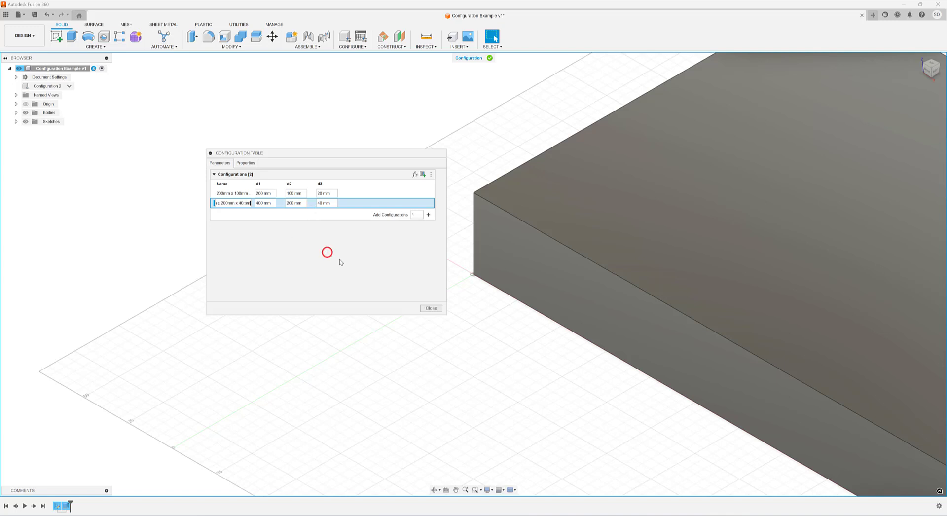
pyautogui.click(433, 308)
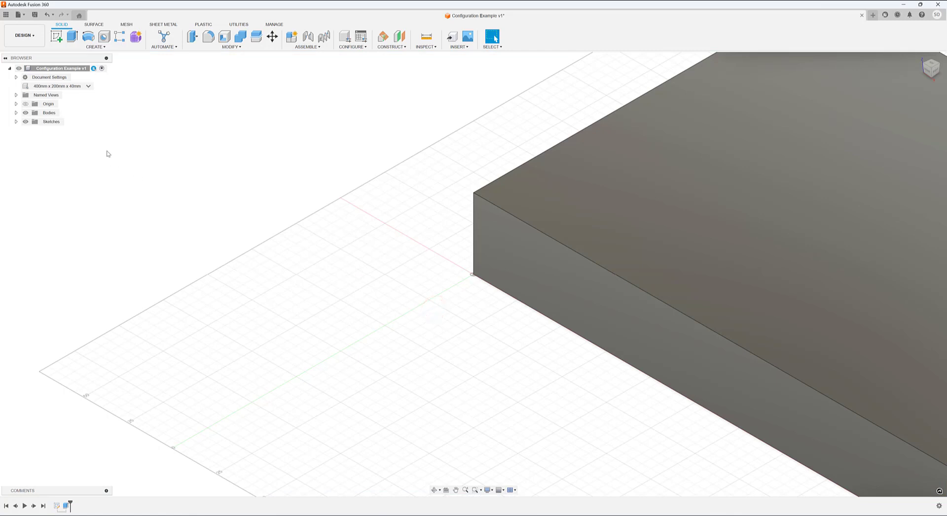
# Step: Test the configurations by activating the 200mm x 100mm x 20 size and switching back to 400mm x 200mm x 40mm
pyautogui.click(88, 86)
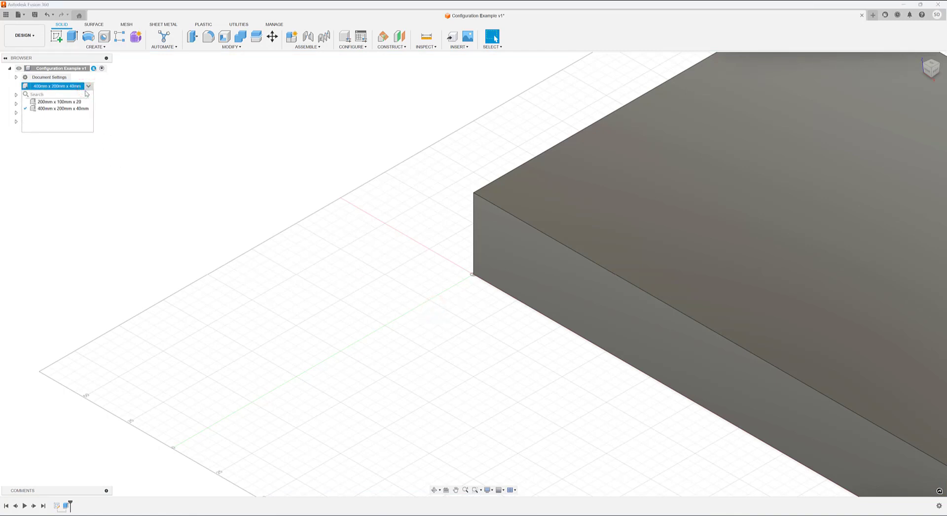
pyautogui.click(75, 102)
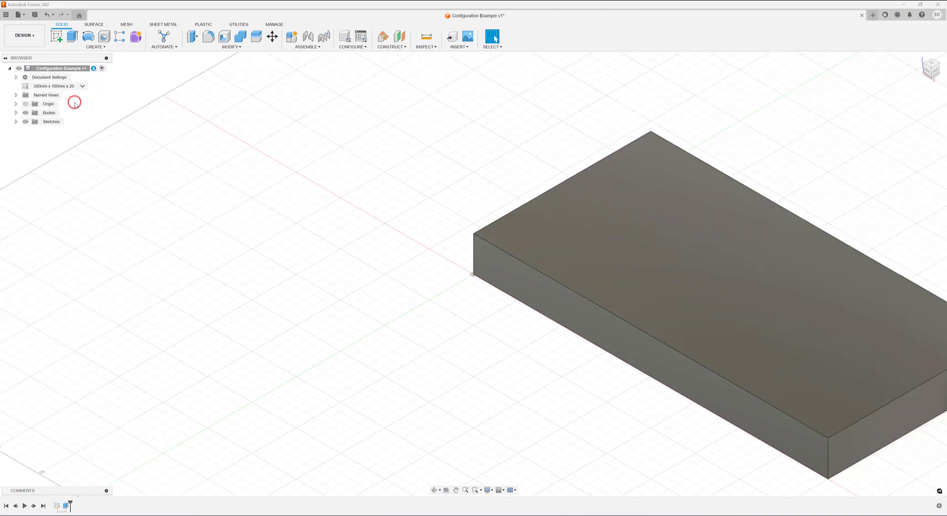
pyautogui.click(86, 85)
pyautogui.click(69, 108)
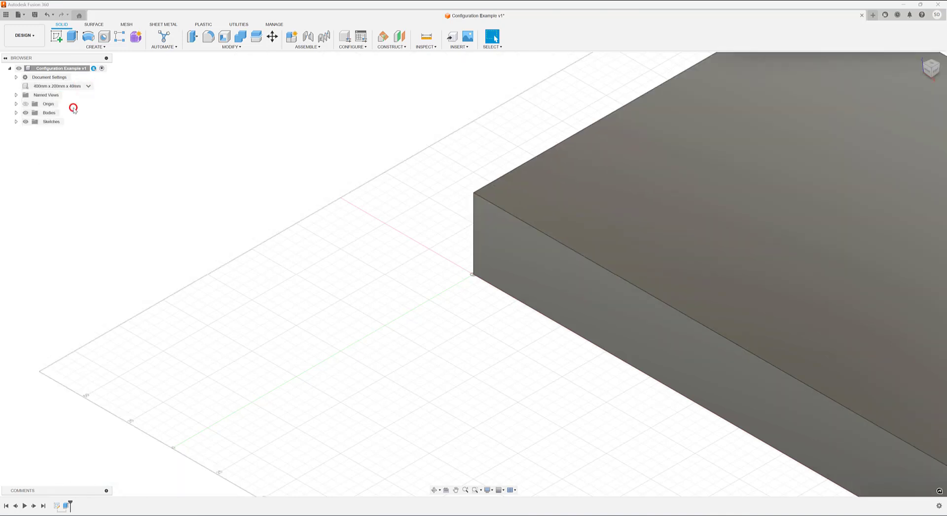
# Step: Reopen the configuration table and correct the first configuration's name to "200mm x 100mm x 20mm"
pyautogui.click(345, 36)
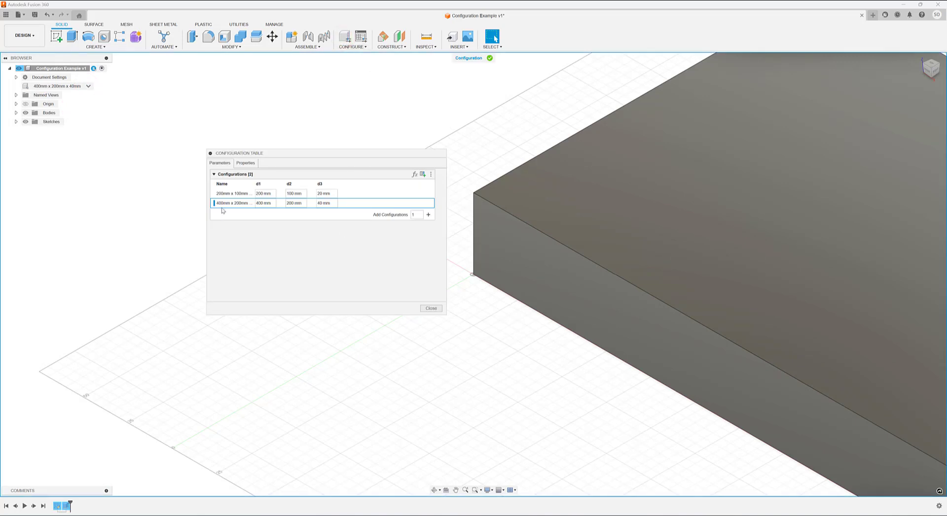
pyautogui.click(239, 193)
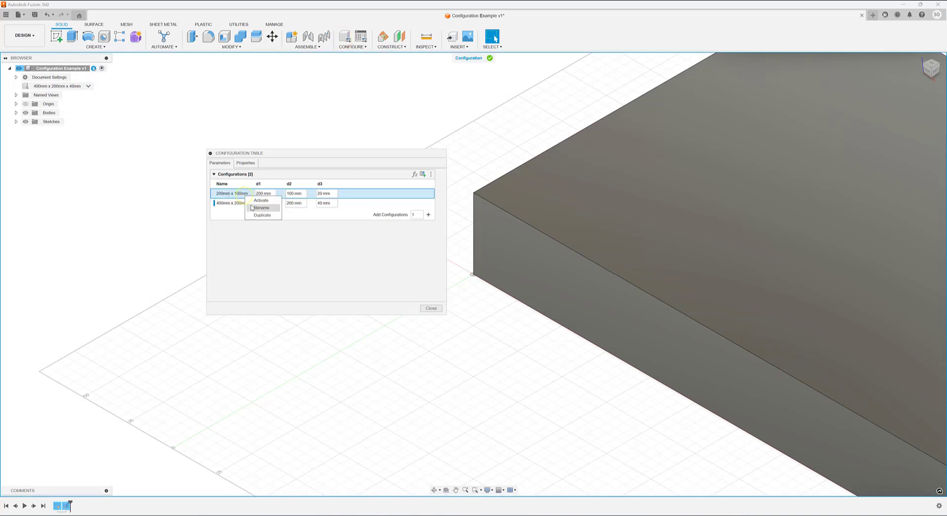
pyautogui.doubleClick(250, 194)
pyautogui.click(250, 195)
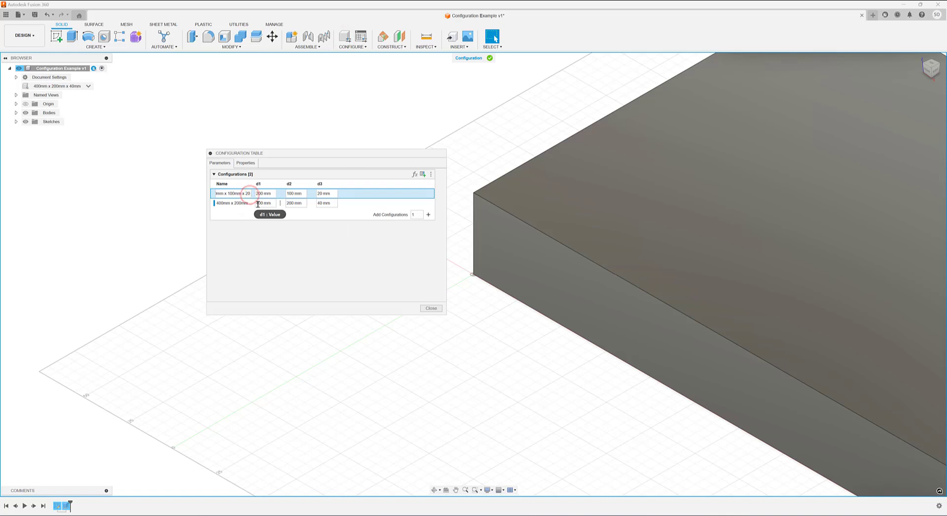
pyautogui.write('mm')
pyautogui.click(316, 245)
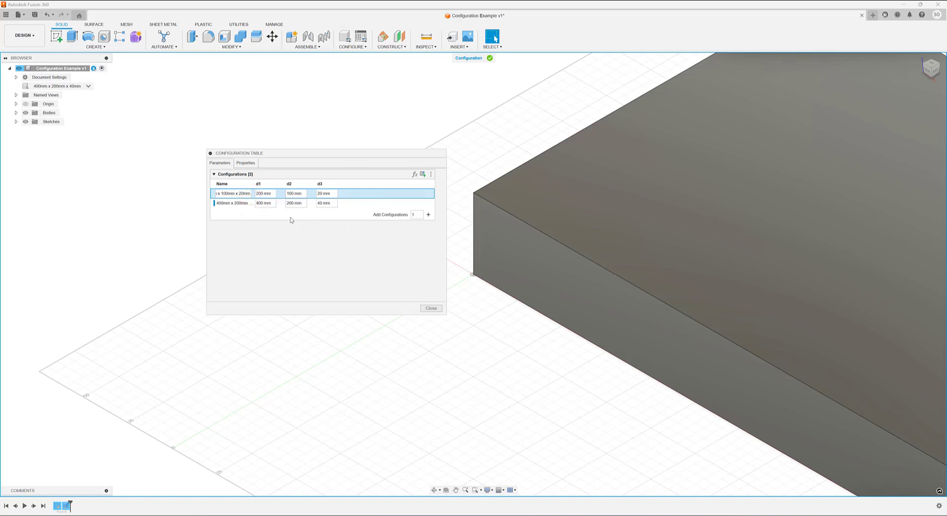
# Step: Add a third configuration with d1 set to 600 mm, d2 to 300 mm and d3 to 60 mm
pyautogui.click(428, 215)
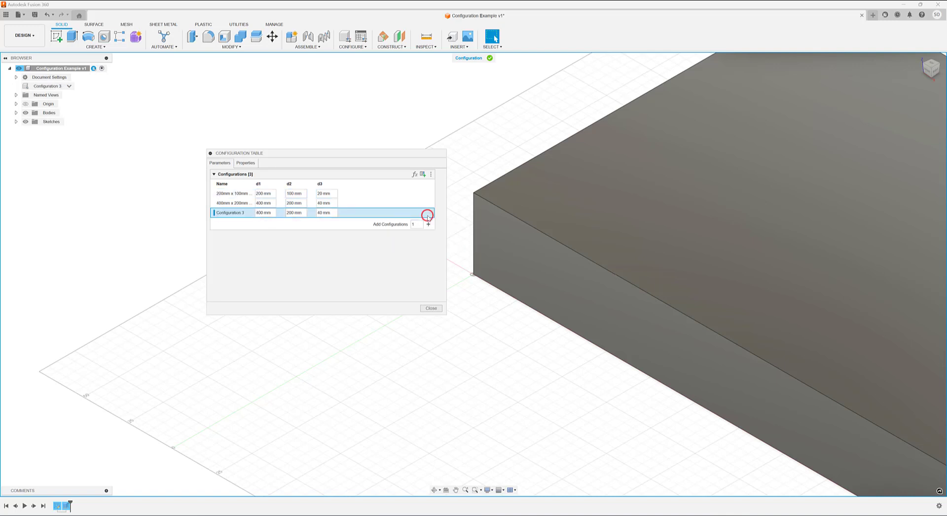
pyautogui.click(263, 212)
pyautogui.write('600')
pyautogui.click(290, 213)
pyautogui.write('300')
pyautogui.click(320, 213)
pyautogui.write('60')
# Step: Rename the third configuration "600mm x 300mm x 60mm"
pyautogui.rightClick(230, 215)
pyautogui.click(242, 219)
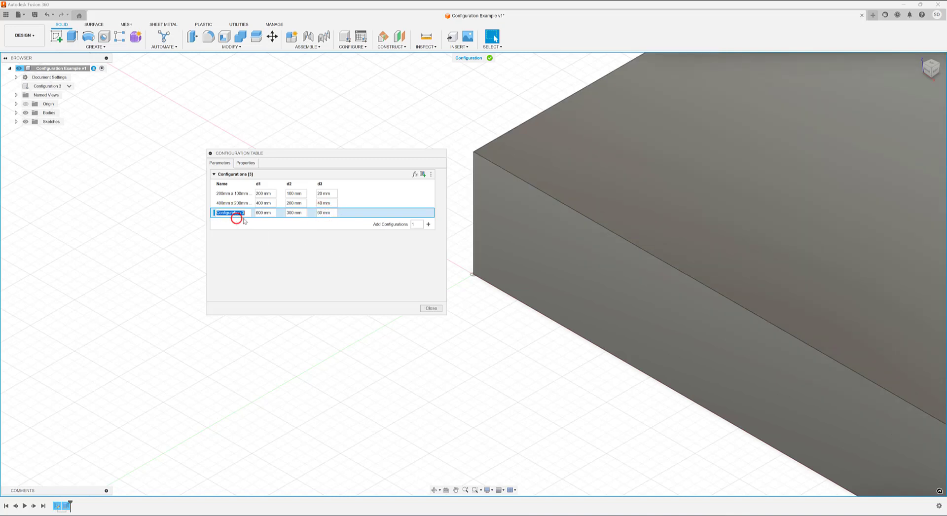
pyautogui.write('6')
pyautogui.write('00')
pyautogui.write('mm')
pyautogui.write(' x 300')
pyautogui.write('mm x')
pyautogui.write('60')
pyautogui.write('mm')
# Step: In the table's properties, enter "200mm x 100mm x 20mm Rectangle" as the first configuration's description
pyautogui.click(246, 164)
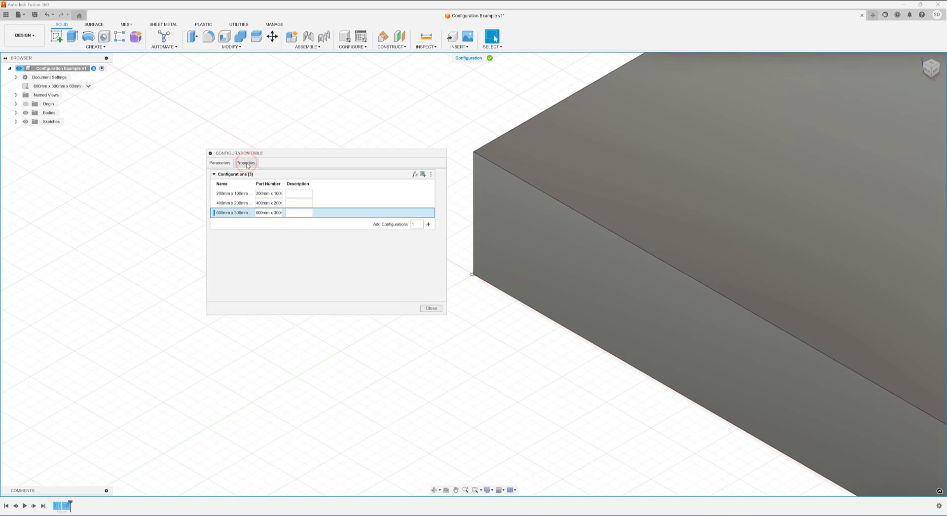
pyautogui.click(308, 196)
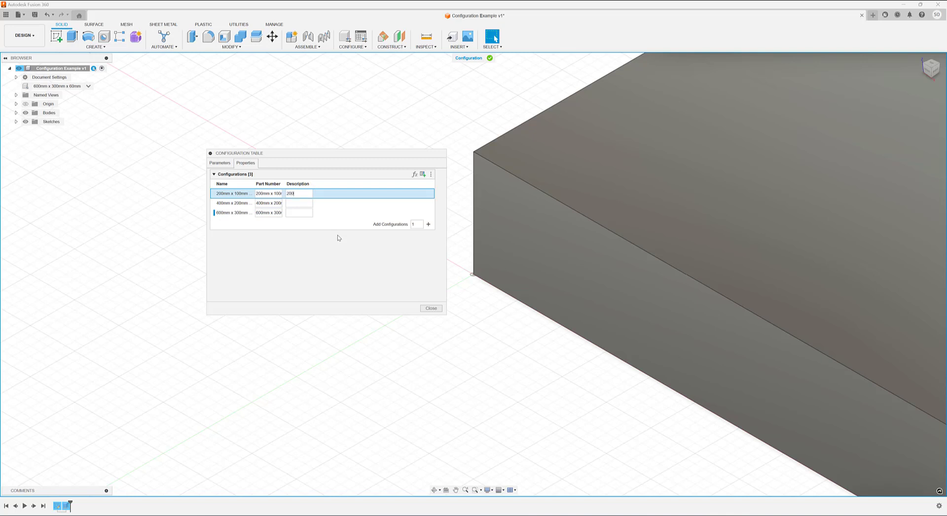
pyautogui.write('200mm x 100mm x 20mm Rectangle')
# Step: Copy the first configuration's description to the second one and change its sizes to 400mm x 200mm x 40mm
pyautogui.click(298, 194)
pyautogui.hotkey('ctrl', 'c')
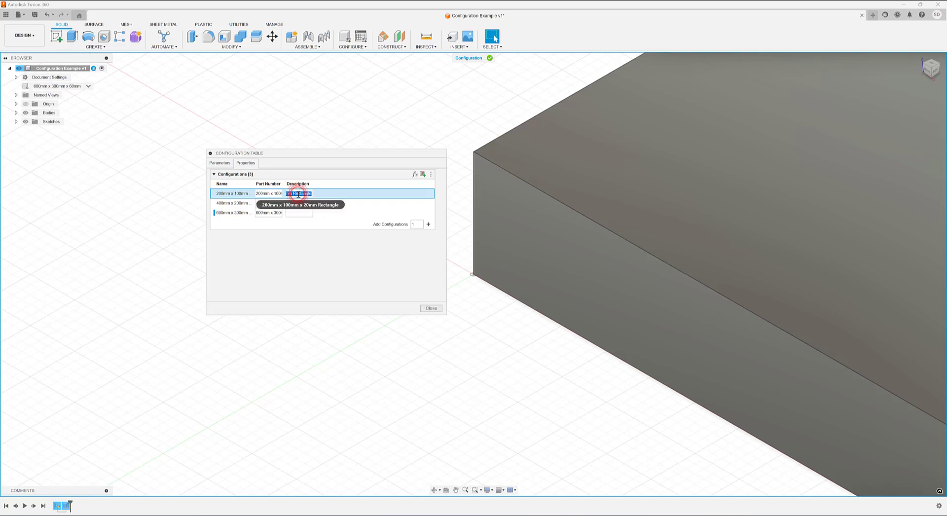
pyautogui.click(297, 202)
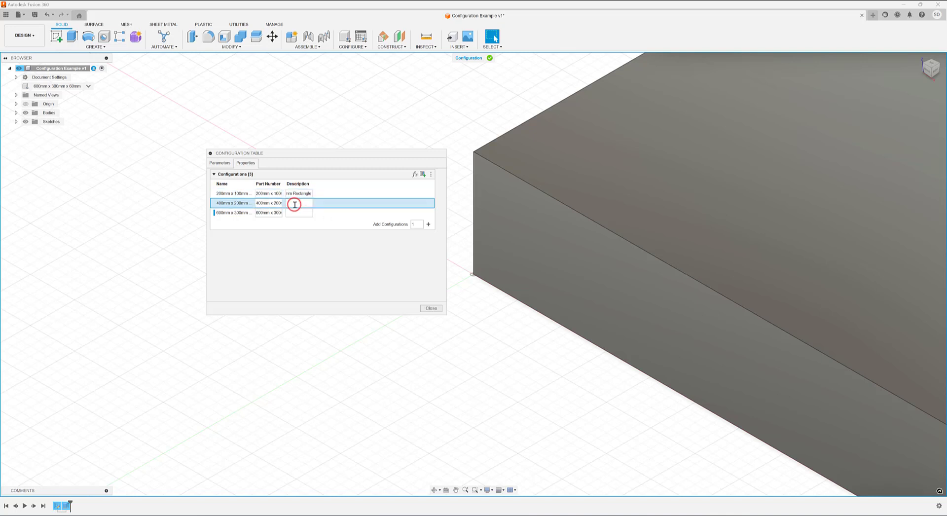
pyautogui.hotkey('ctrl', 'v')
pyautogui.press('Left')
pyautogui.press('Left')
pyautogui.press('Left')
pyautogui.press('Left')
pyautogui.press('Left')
pyautogui.press('Left')
pyautogui.press('Left')
pyautogui.press('Left')
pyautogui.press('Left')
pyautogui.press('Left')
pyautogui.press('Left')
pyautogui.press('Left')
pyautogui.press('Left')
pyautogui.press('Left')
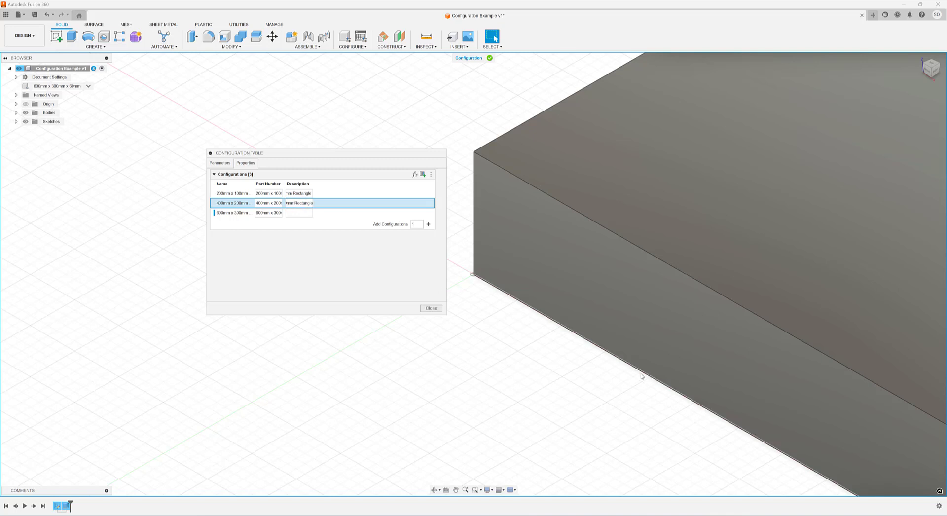
pyautogui.press('End')
pyautogui.write('4')
pyautogui.press('BackSpace')
pyautogui.press('Home')
pyautogui.press('Left')
pyautogui.press('Left')
pyautogui.press('Left')
pyautogui.press('Left')
pyautogui.press('Left')
pyautogui.press('Left')
pyautogui.press('Left')
pyautogui.press('Left')
pyautogui.press('Left')
pyautogui.press('Delete')
pyautogui.write('2')
pyautogui.press('Left')
pyautogui.press('Left')
pyautogui.press('Left')
pyautogui.press('Left')
pyautogui.press('Left')
pyautogui.press('Left')
pyautogui.press('Left')
pyautogui.press('Left')
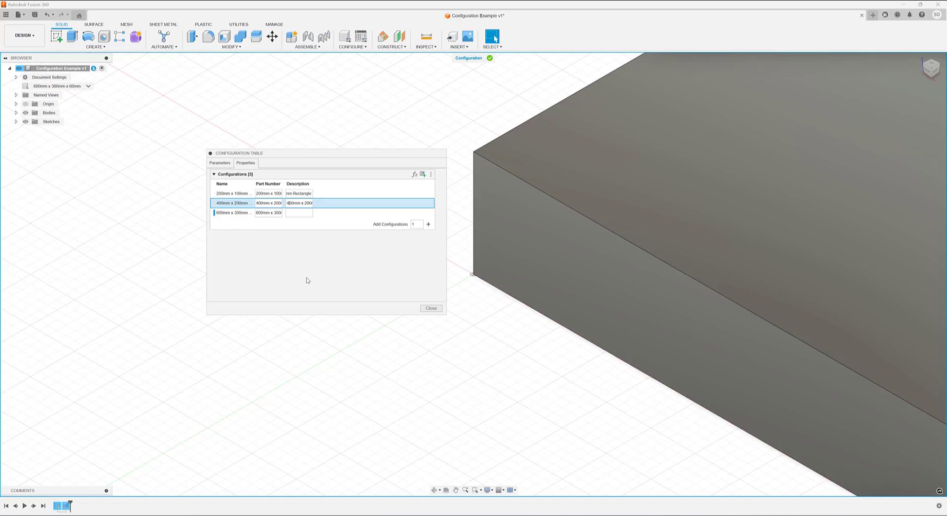
# Step: Paste the copied description into the third configuration, change its sizes to 600mm x 300mm x 60mm, and close the configuration table
pyautogui.click(289, 216)
pyautogui.hotkey('ctrl', 'v')
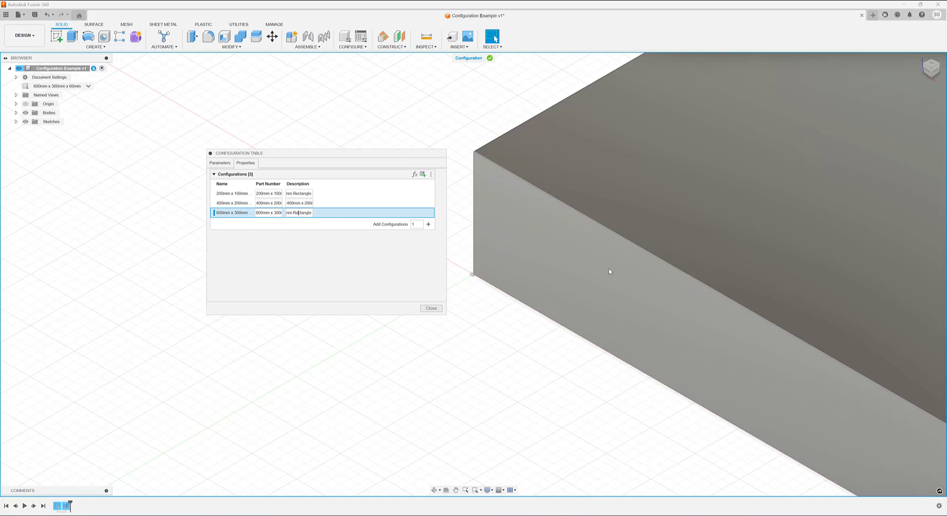
pyautogui.press('Home')
pyautogui.press('Delete')
pyautogui.write('6')
pyautogui.press('Right')
pyautogui.press('Right')
pyautogui.press('Right')
pyautogui.press('Right')
pyautogui.press('Right')
pyautogui.press('Right')
pyautogui.press('Right')
pyautogui.press('Right')
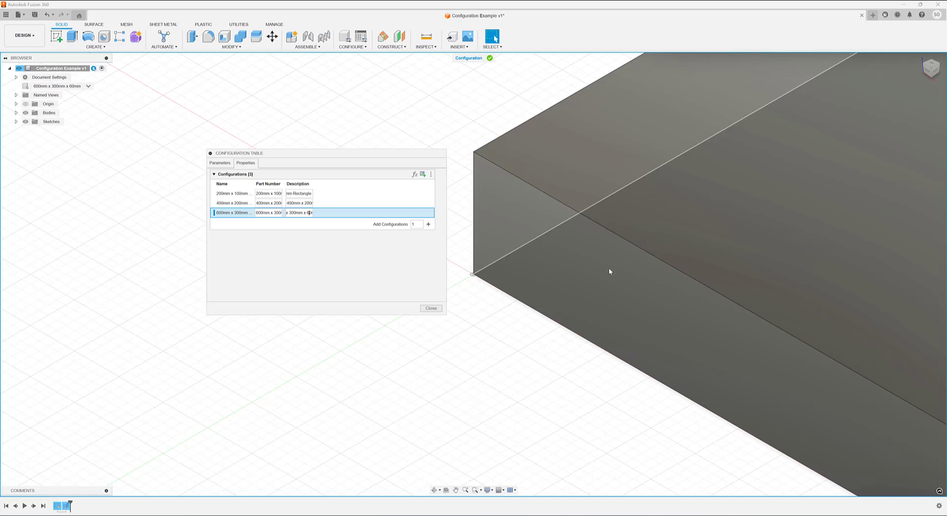
pyautogui.click(304, 203)
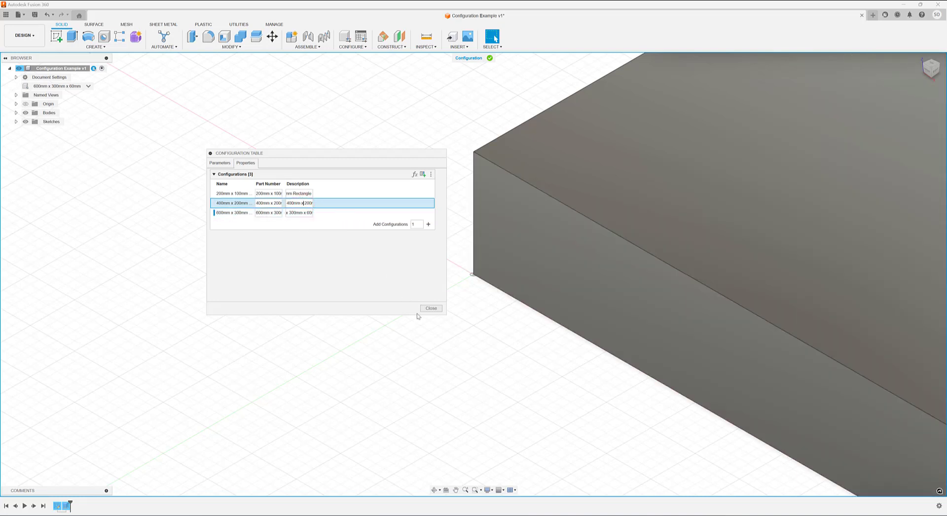
pyautogui.click(436, 311)
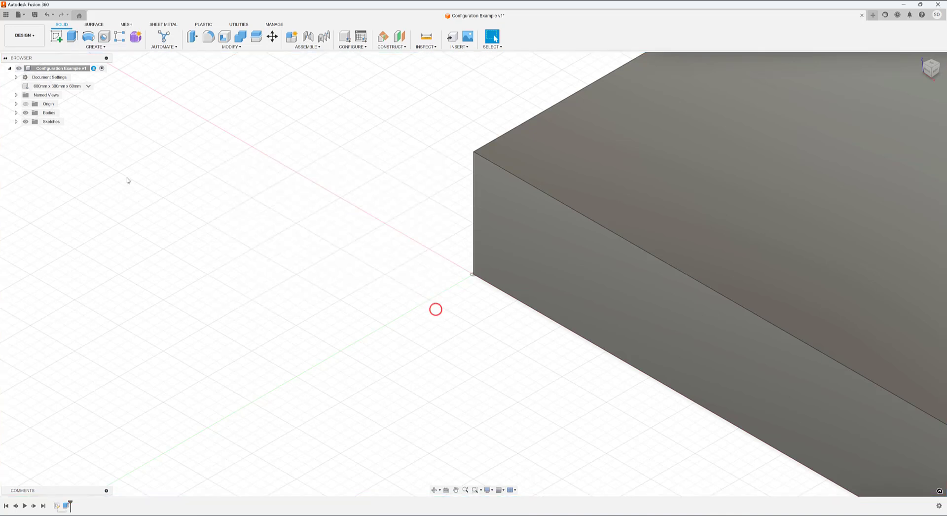
# Step: Switch the active configuration to 200mm x 100mm x 20mm
pyautogui.click(88, 88)
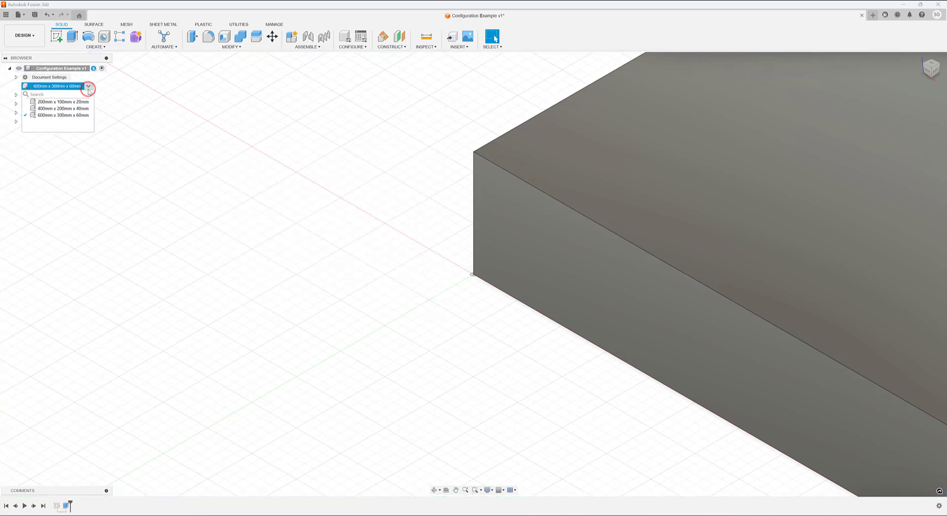
pyautogui.click(75, 102)
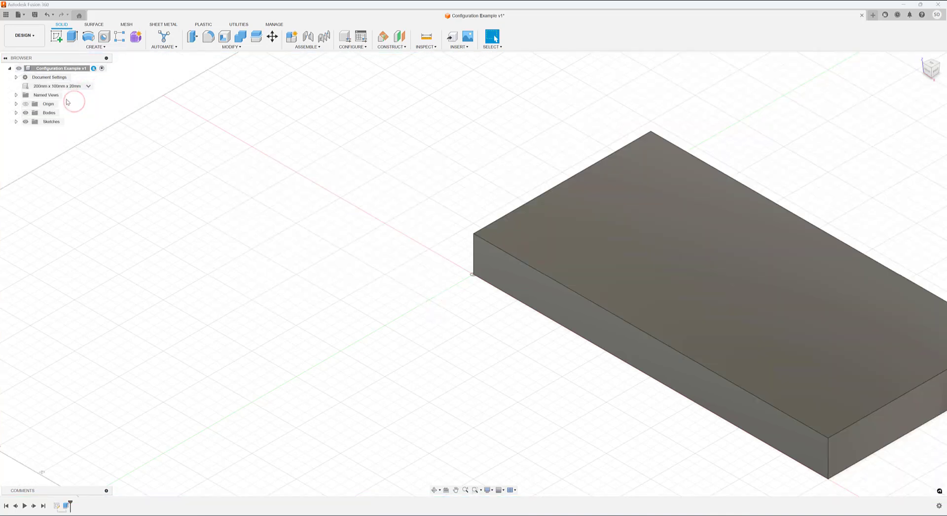
pyautogui.click(79, 88)
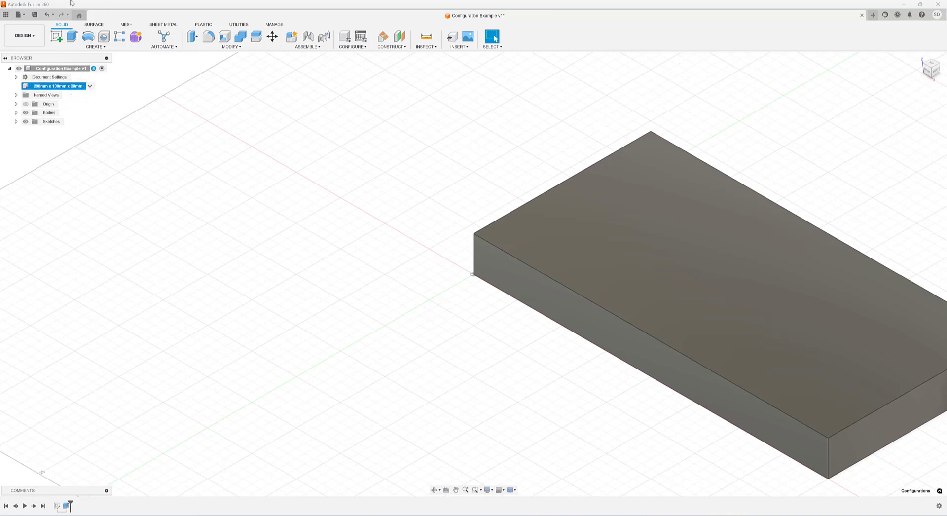
# Step: Save the file as a configured design with the version description "Configurations Added"
pyautogui.click(35, 15)
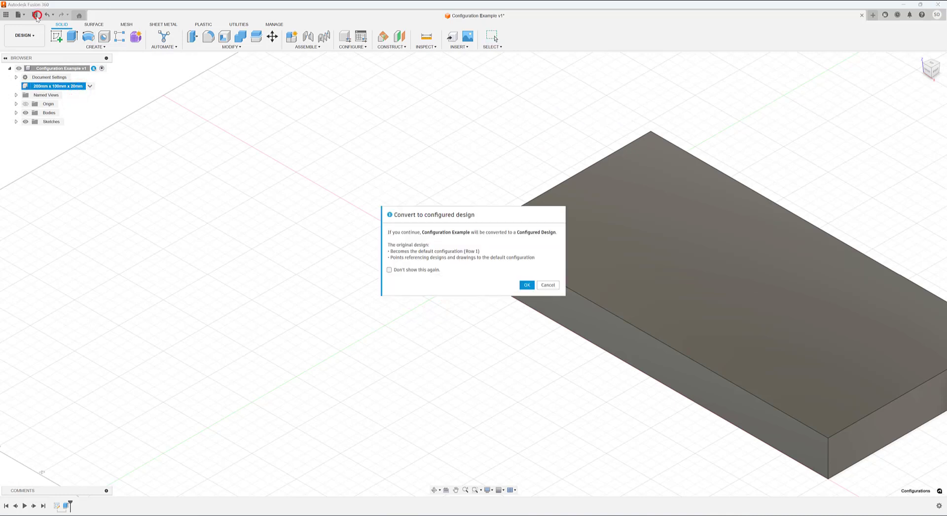
pyautogui.click(527, 285)
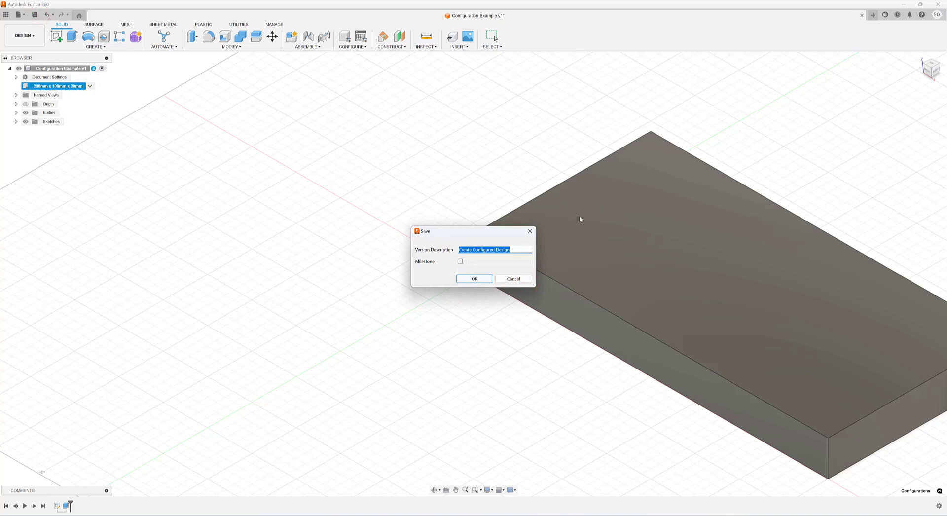
pyautogui.write('Configurations a')
pyautogui.press('BackSpace')
pyautogui.write('Added')
pyautogui.click(474, 279)
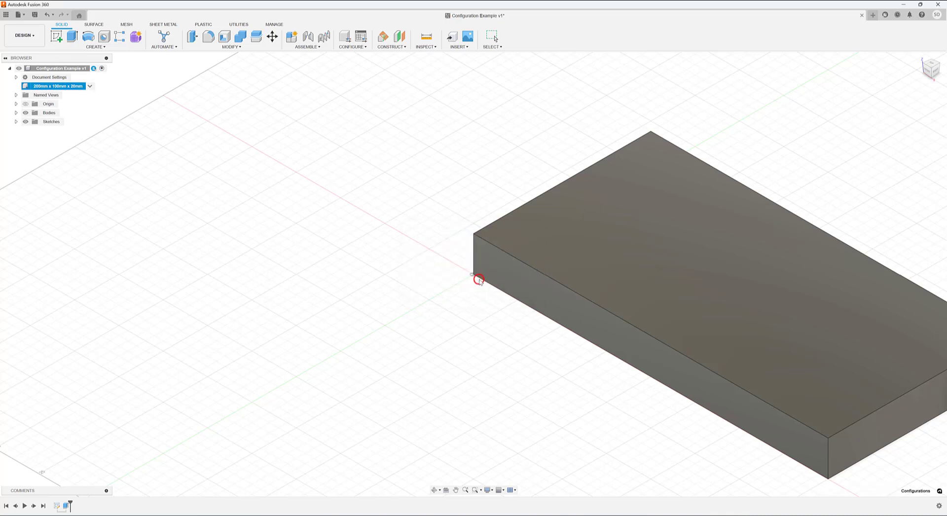